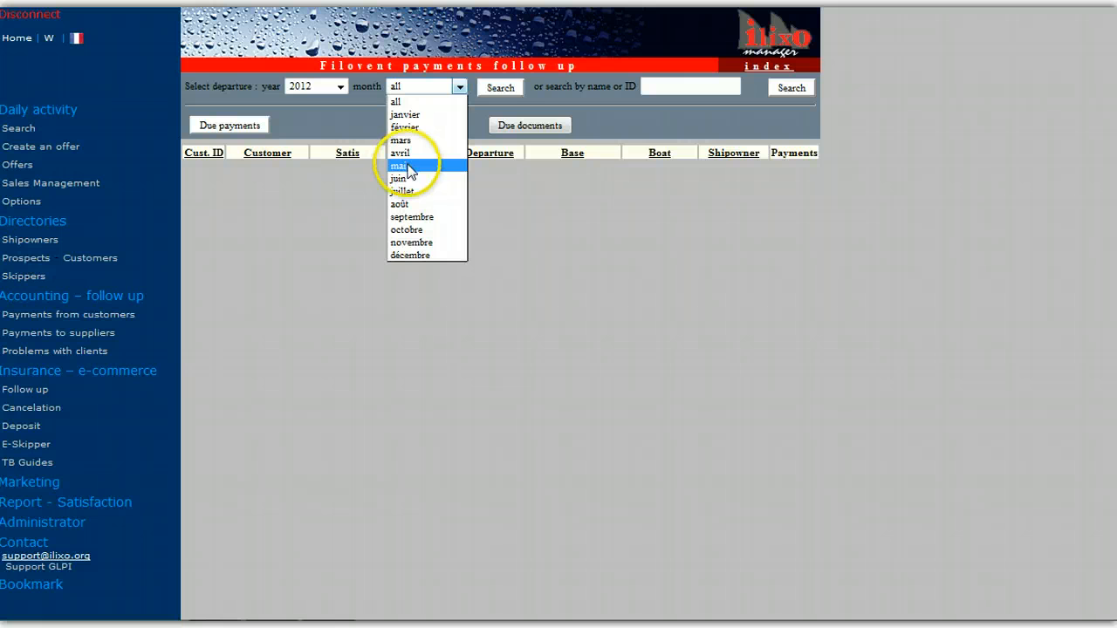
List the contracts departing in May (mai) 2012 and examine the contract count and the first entry
{"action": "left_click", "coordinate": [407, 167]}
{"action": "left_click", "coordinate": [500, 88]}
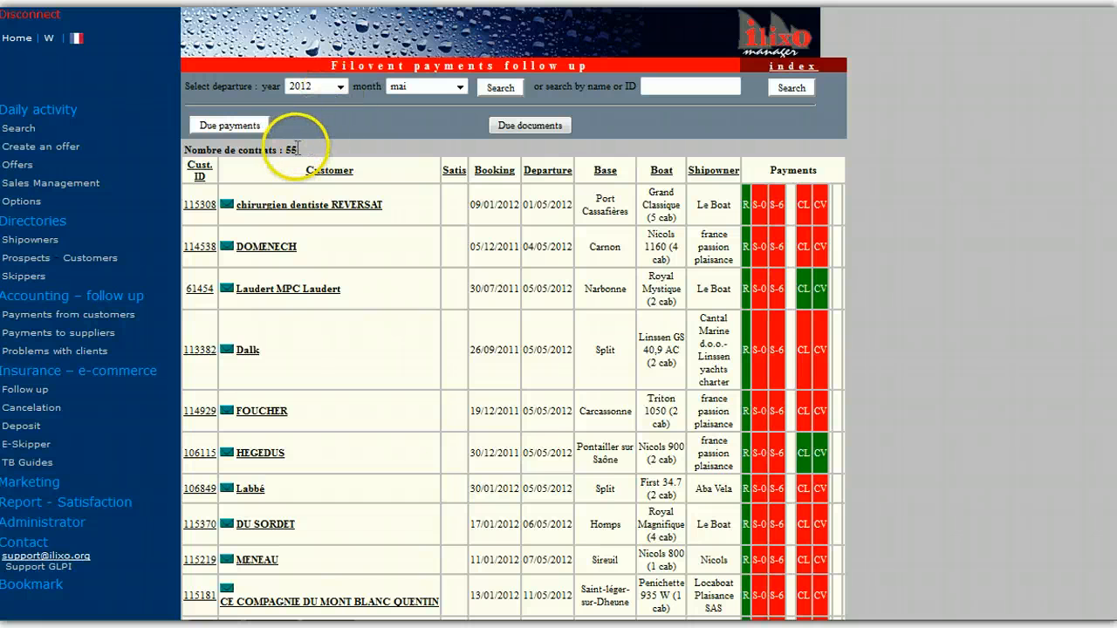
{"action": "left_click_drag", "start_coordinate": [296, 149], "coordinate": [286, 150]}
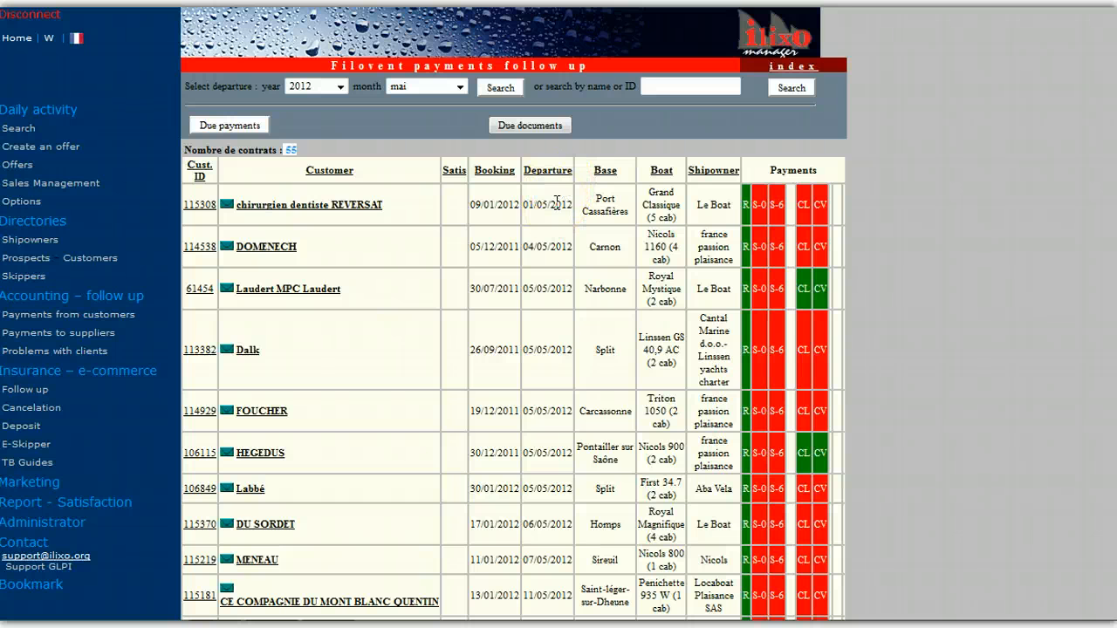
{"action": "left_click", "coordinate": [604, 199]}
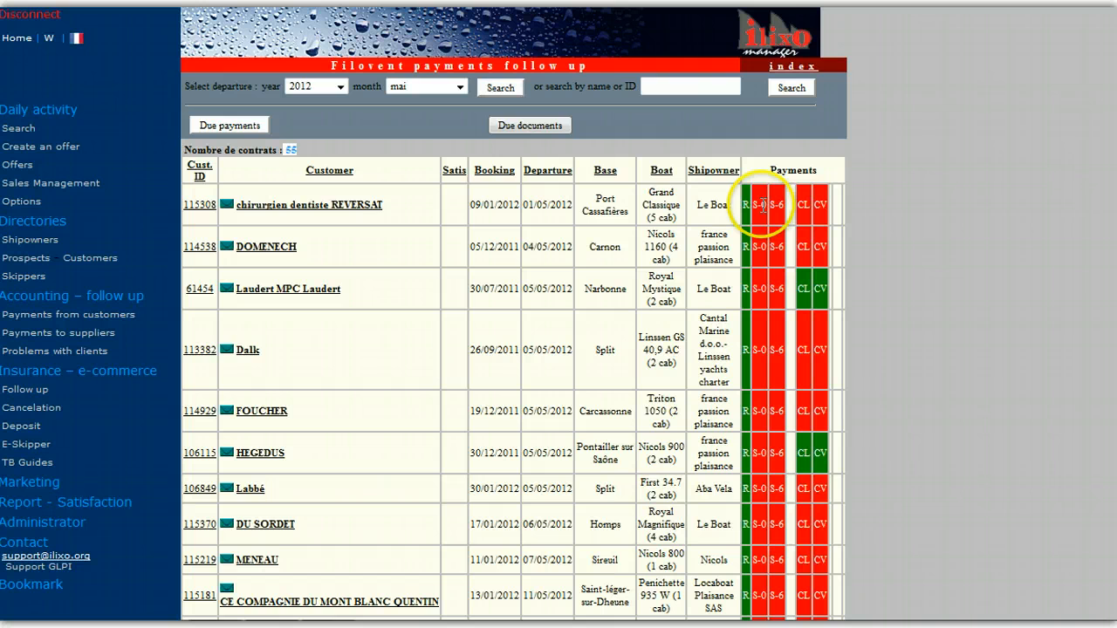
Examine the R, S-0, S-6, CL and CV payment and document status cells of the May 2012 contracts
{"action": "scroll", "coordinate": [765, 304], "scroll_direction": "down", "scroll_amount": 10}
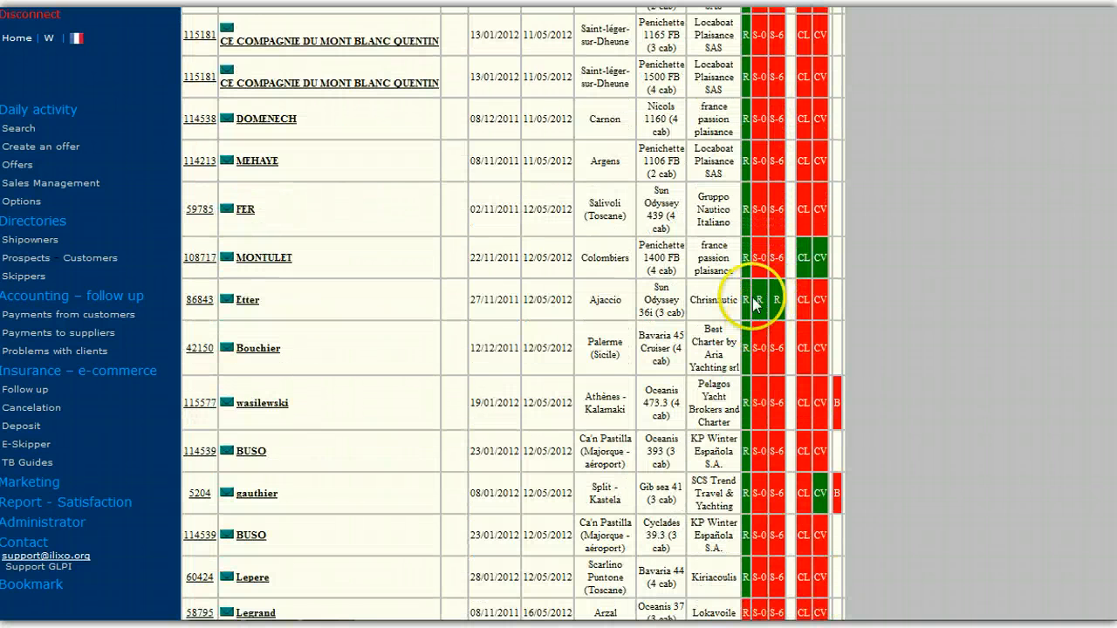
{"action": "left_click", "coordinate": [774, 301]}
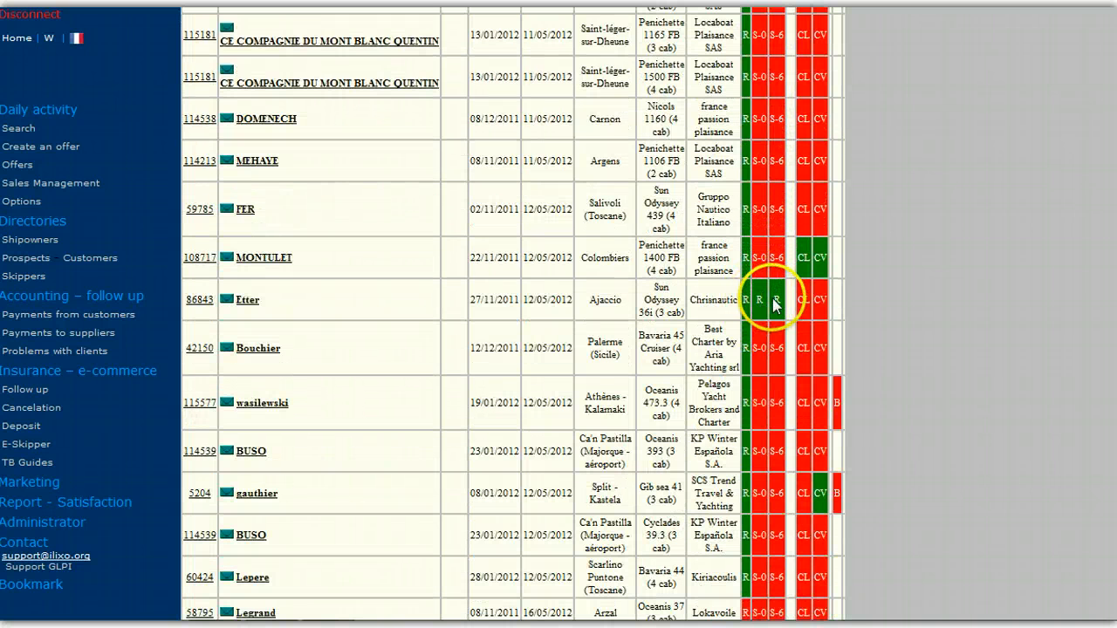
{"action": "scroll", "coordinate": [774, 253], "scroll_direction": "up", "scroll_amount": 10}
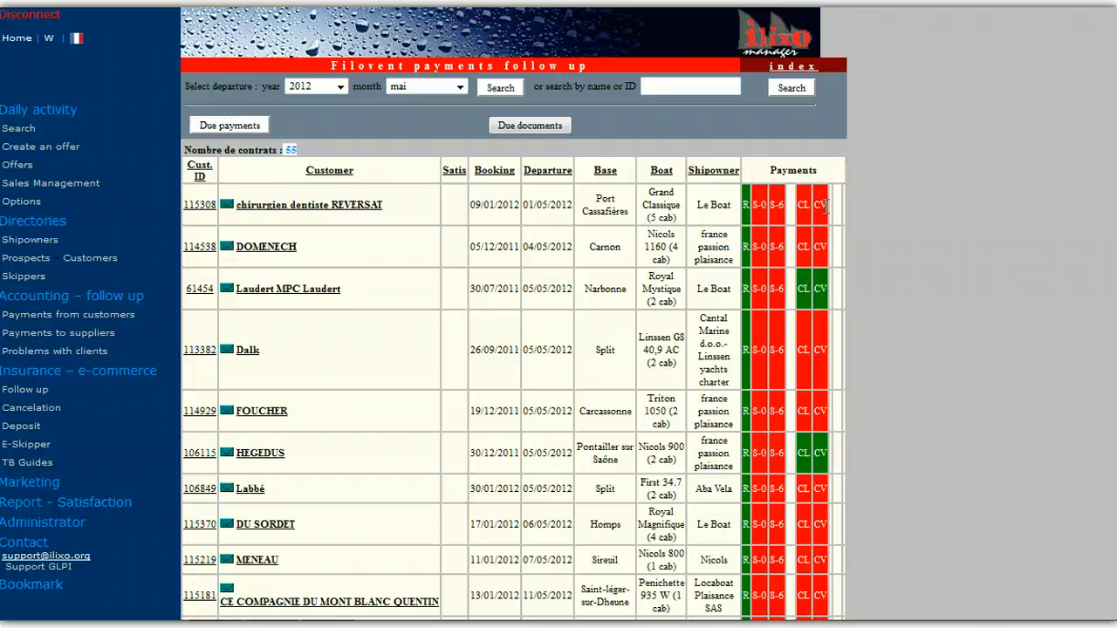
{"action": "scroll", "coordinate": [825, 214], "scroll_direction": "down", "scroll_amount": 15}
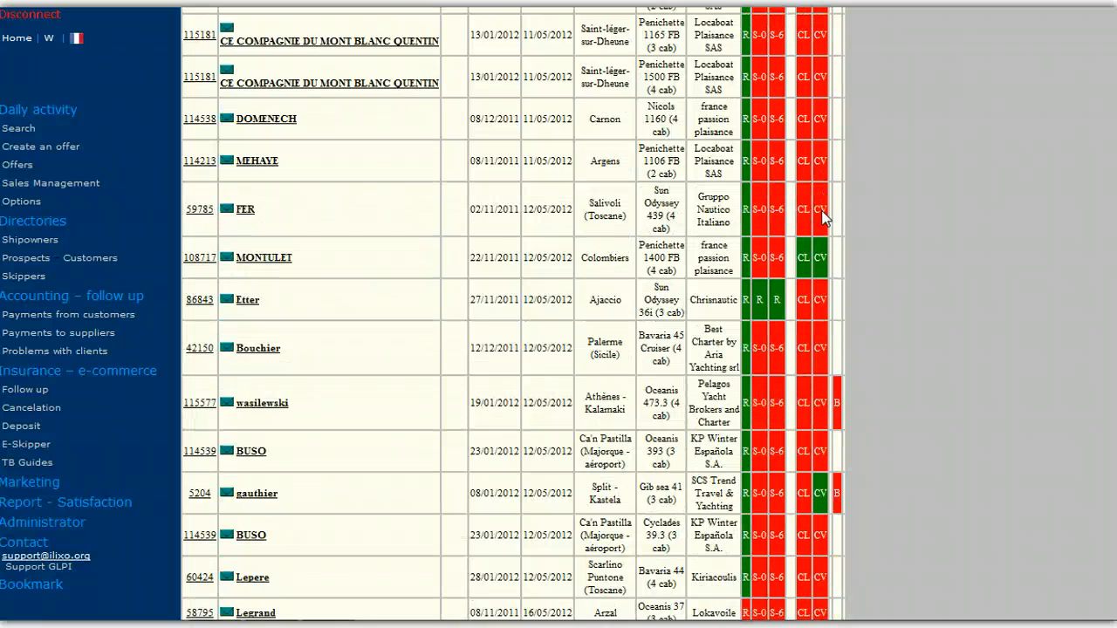
{"action": "left_click", "coordinate": [790, 262]}
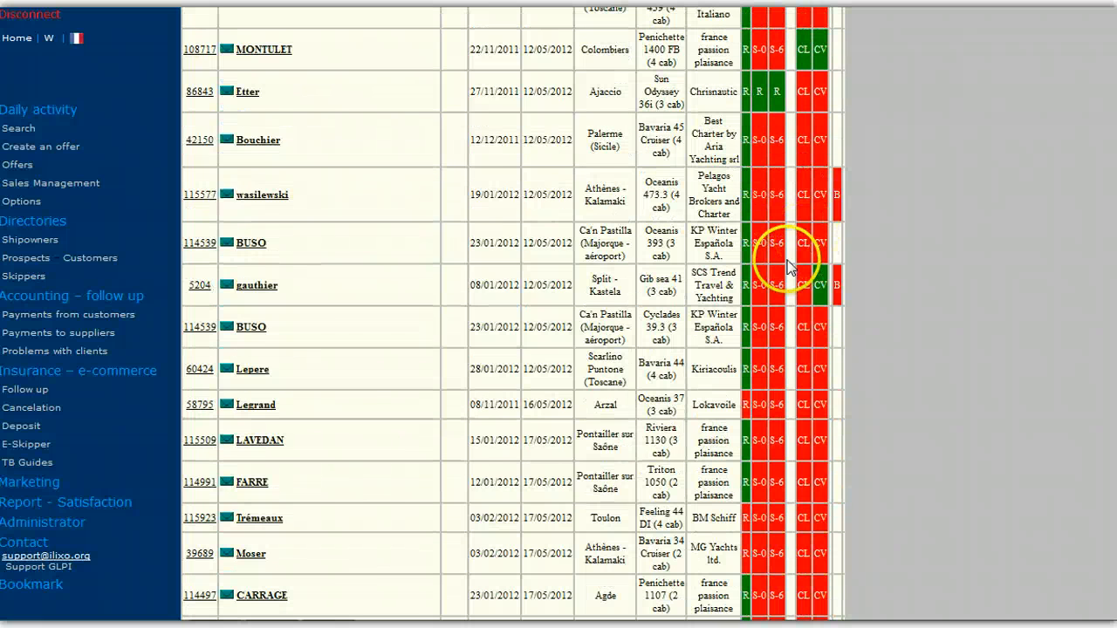
Examine the extra B and V flags in the payment status columns across the rest of the May 2012 contracts
{"action": "left_click", "coordinate": [838, 193]}
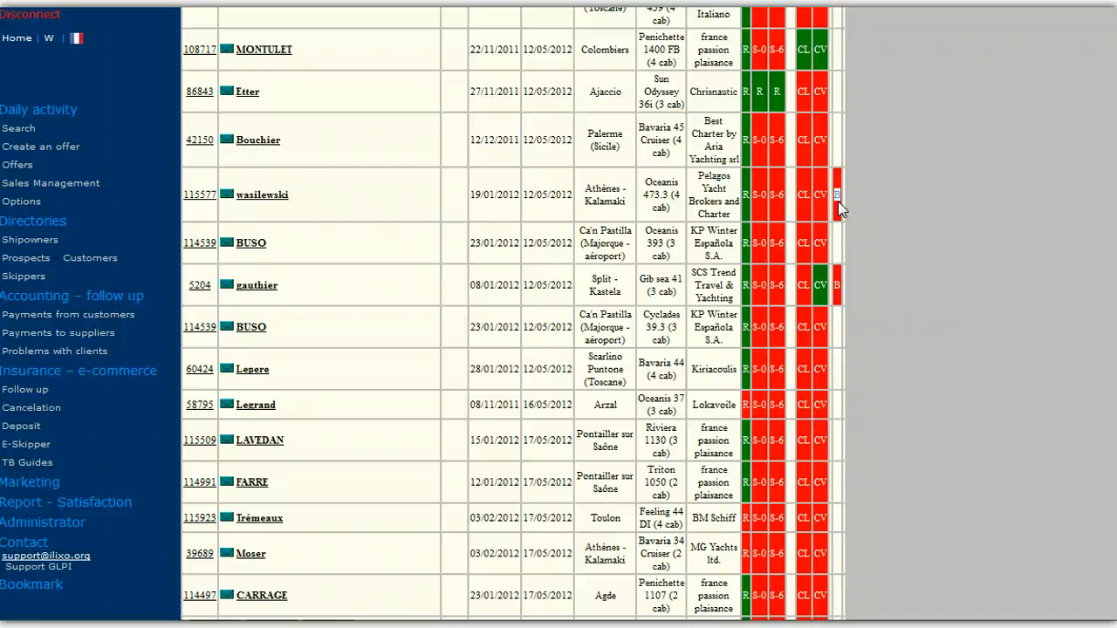
{"action": "scroll", "coordinate": [794, 281], "scroll_direction": "down", "scroll_amount": 6}
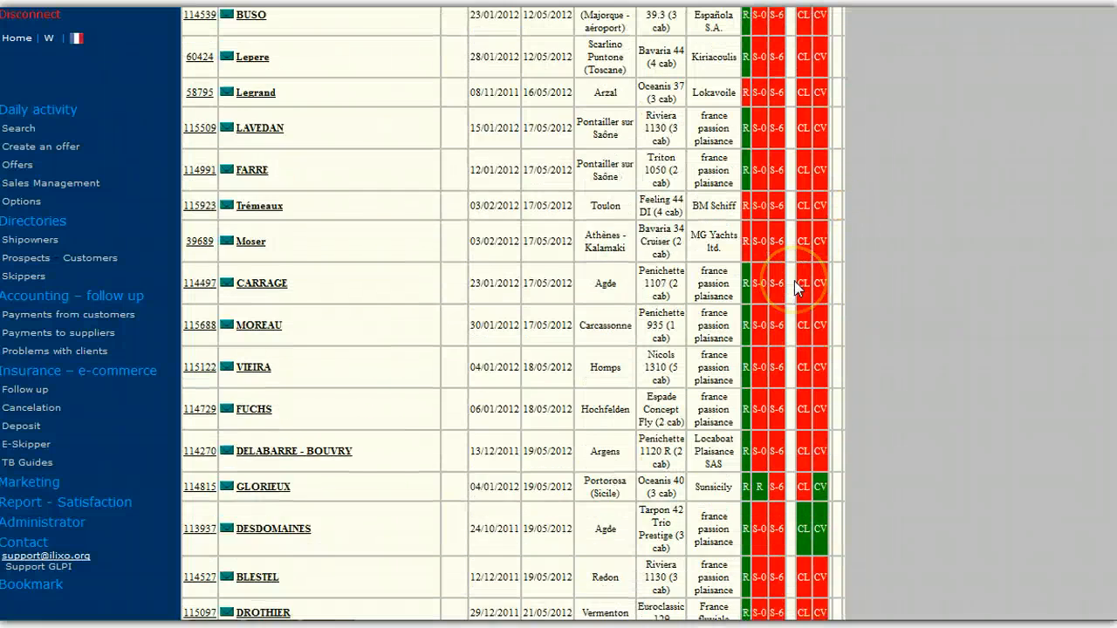
{"action": "scroll", "coordinate": [796, 286], "scroll_direction": "down", "scroll_amount": 5}
{"action": "left_click", "coordinate": [794, 414]}
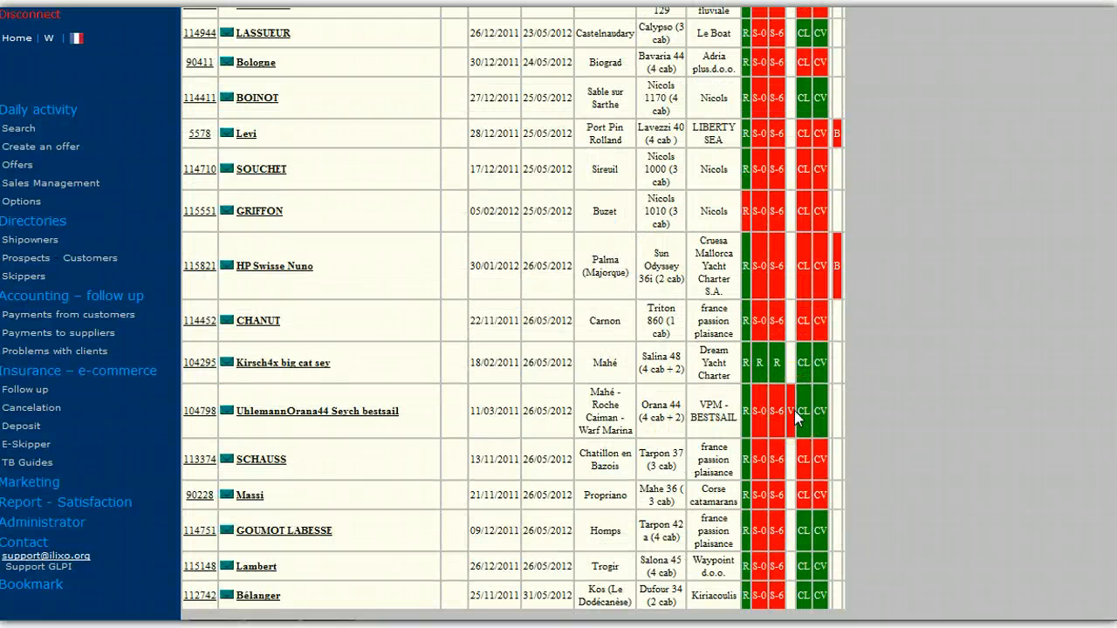
{"action": "left_click", "coordinate": [349, 419]}
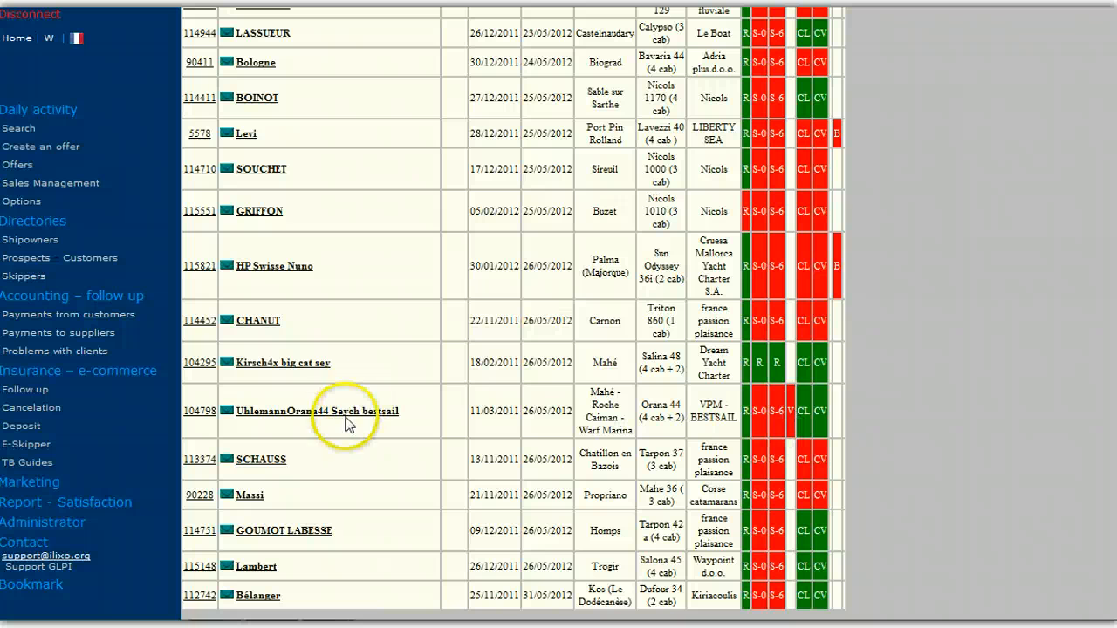
{"action": "left_click", "coordinate": [782, 415]}
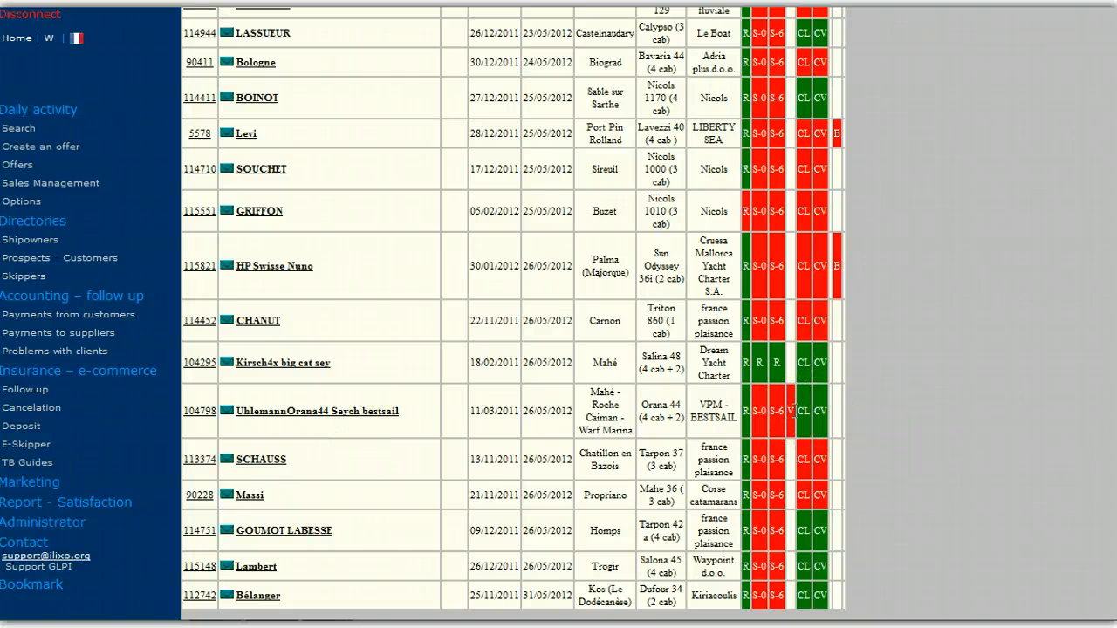
{"action": "scroll", "coordinate": [790, 397], "scroll_direction": "up", "scroll_amount": 10}
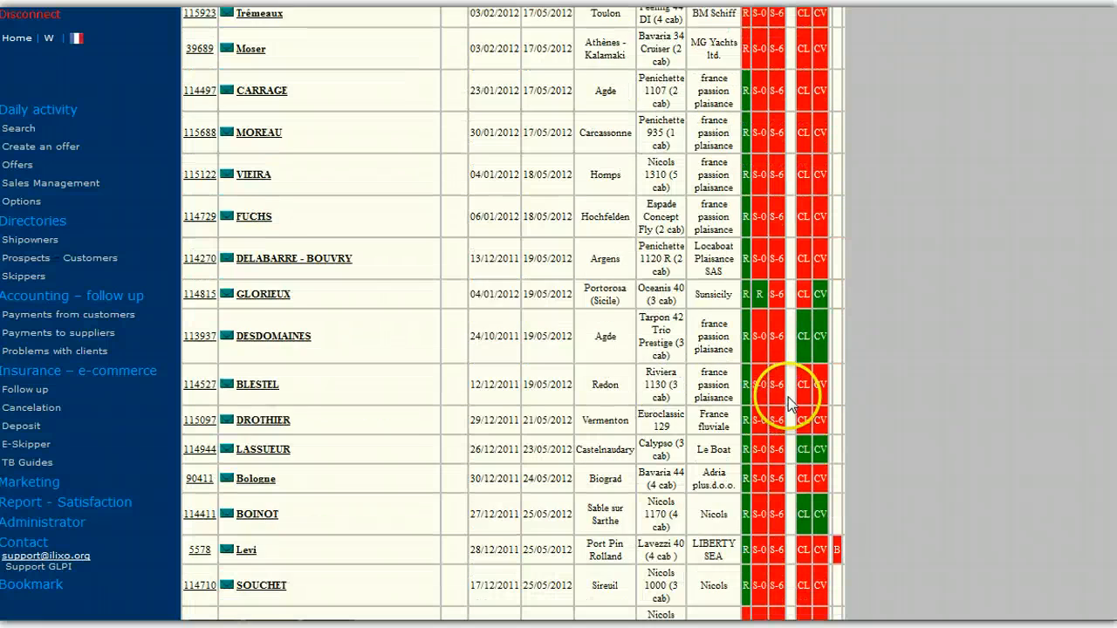
{"action": "scroll", "coordinate": [417, 370], "scroll_direction": "up", "scroll_amount": 5}
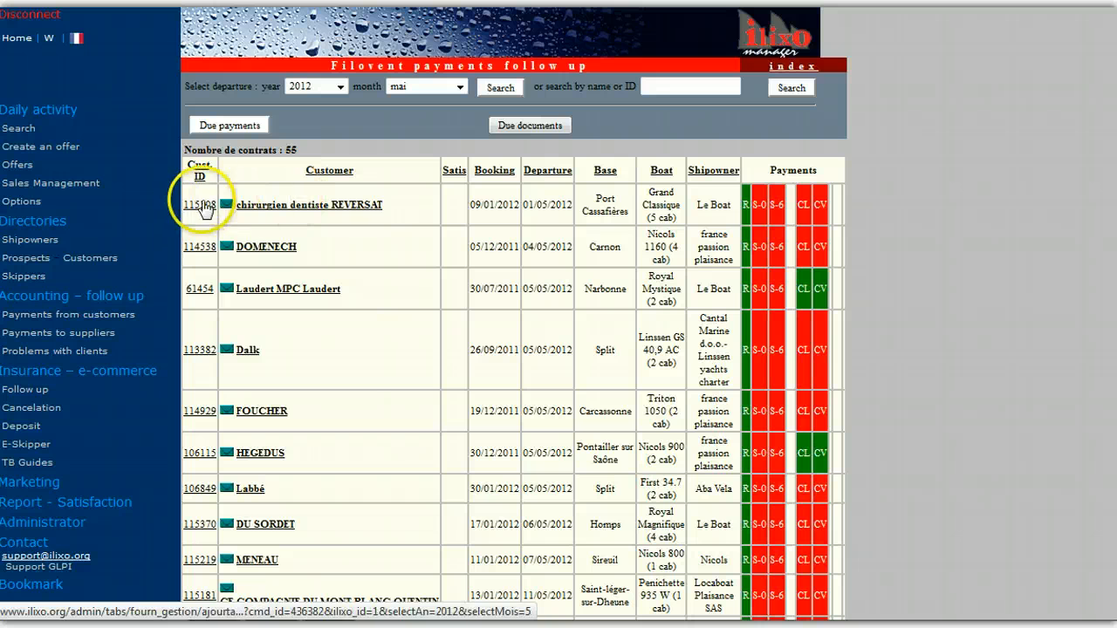
View the first contract's customer payment sheet and its supplier payment sheet, returning to the contract list after each
{"action": "left_click", "coordinate": [292, 208]}
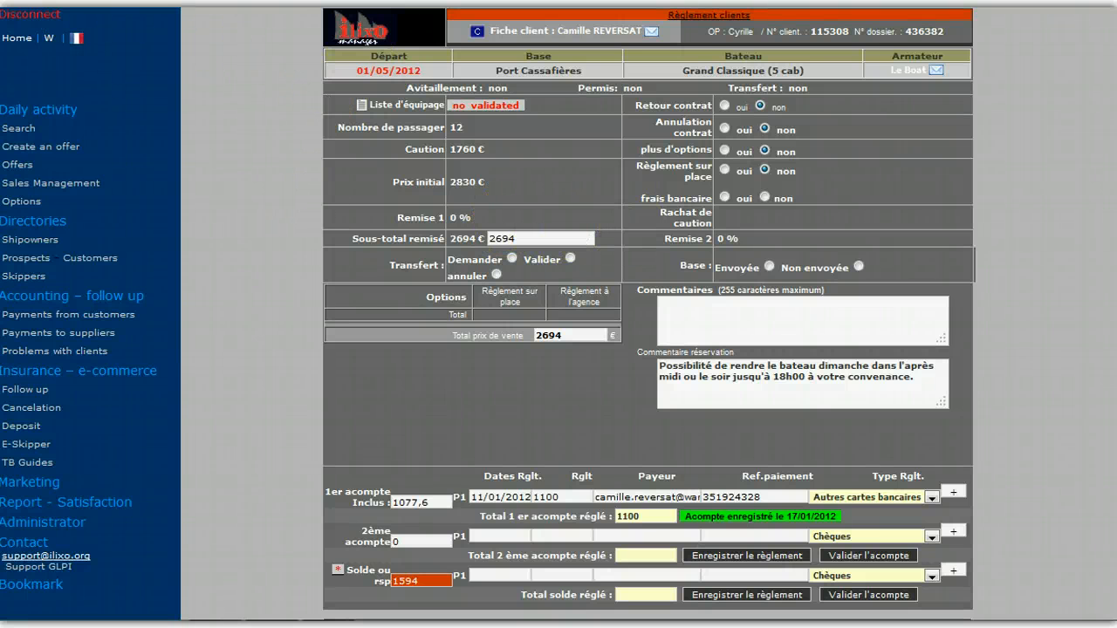
{"action": "left_click", "coordinate": [5, 2]}
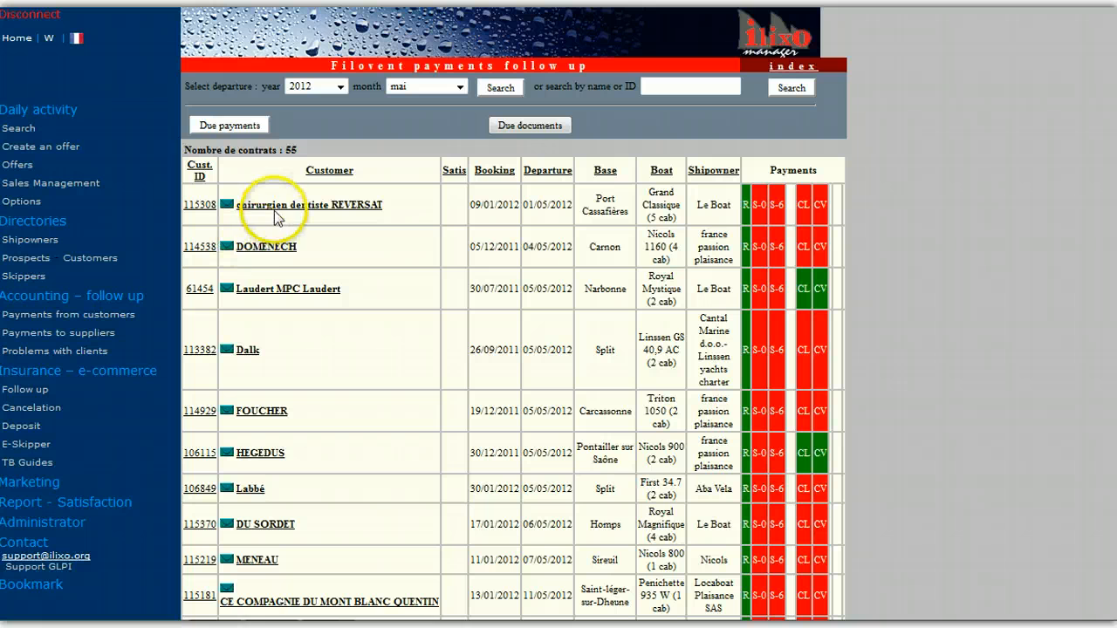
{"action": "left_click", "coordinate": [200, 208]}
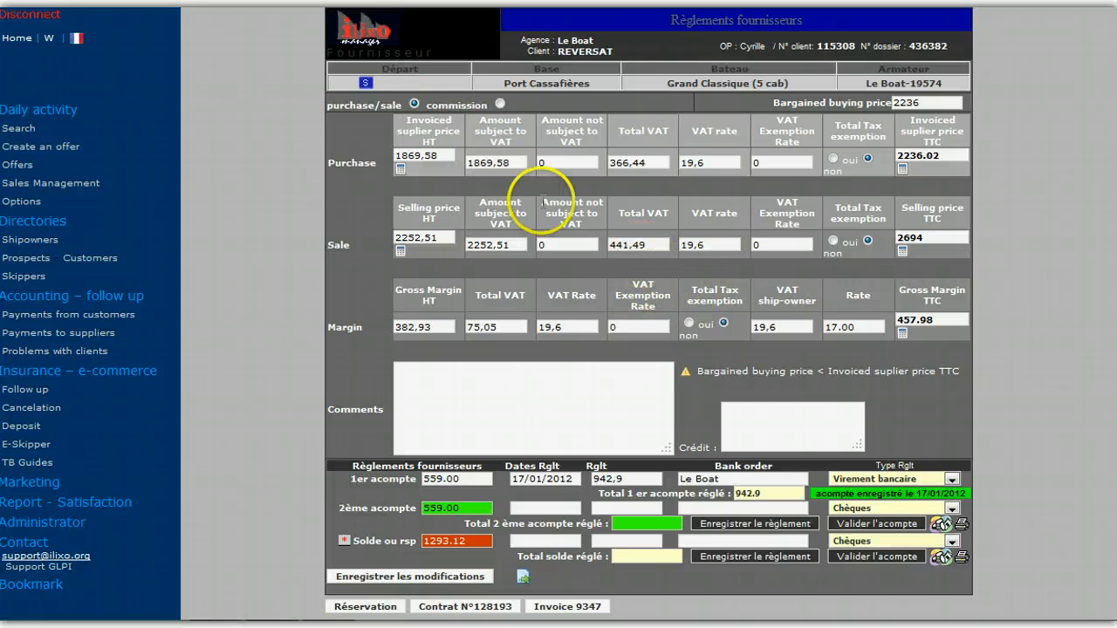
{"action": "key", "text": "alt+Left"}
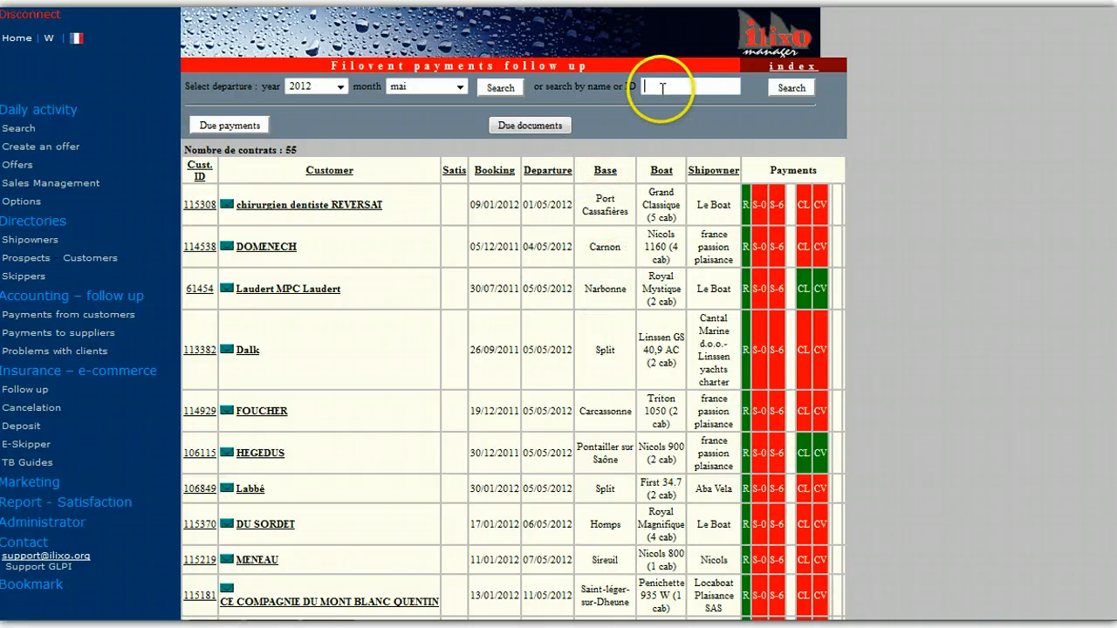
Search the contracts for the shipowner "le boat" and review the contract count and departure dates
{"action": "type", "text": "le boat"}
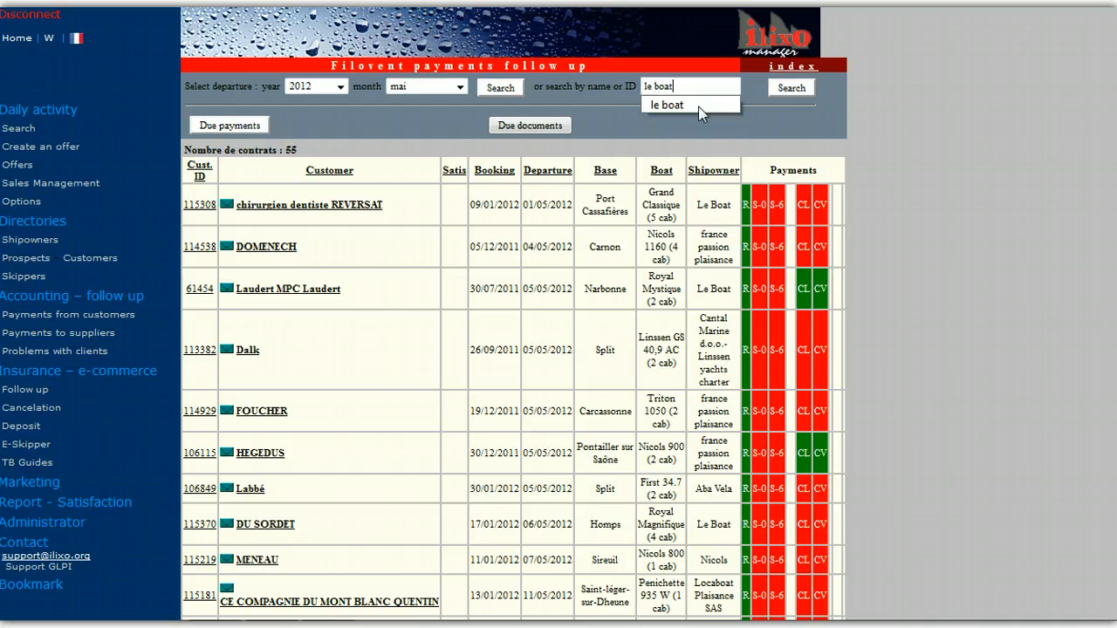
{"action": "left_click", "coordinate": [791, 88]}
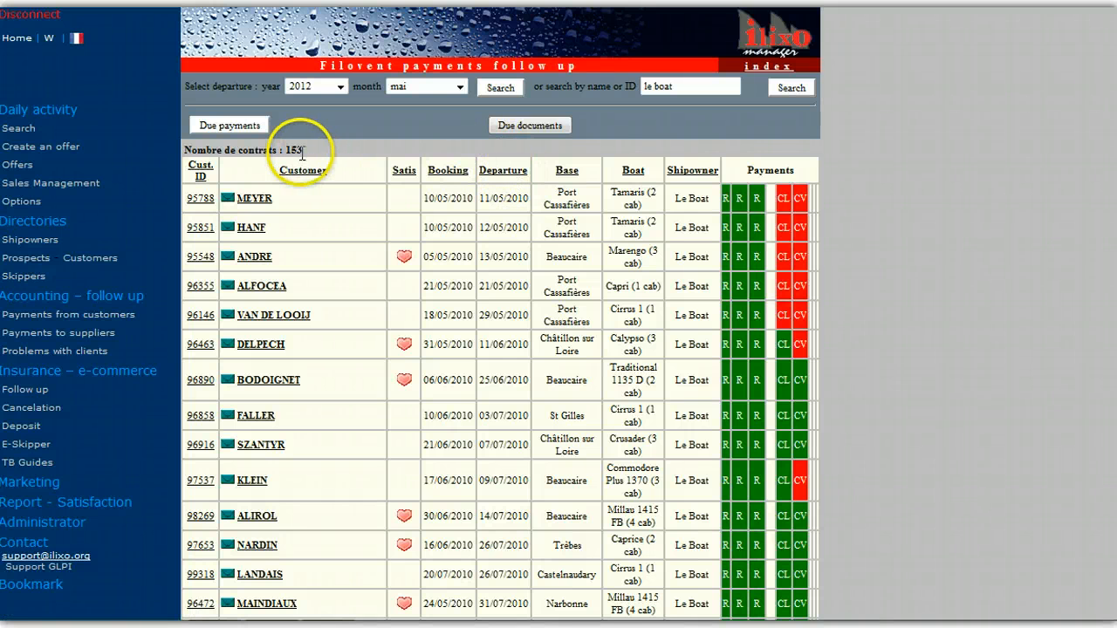
{"action": "left_click", "coordinate": [504, 198]}
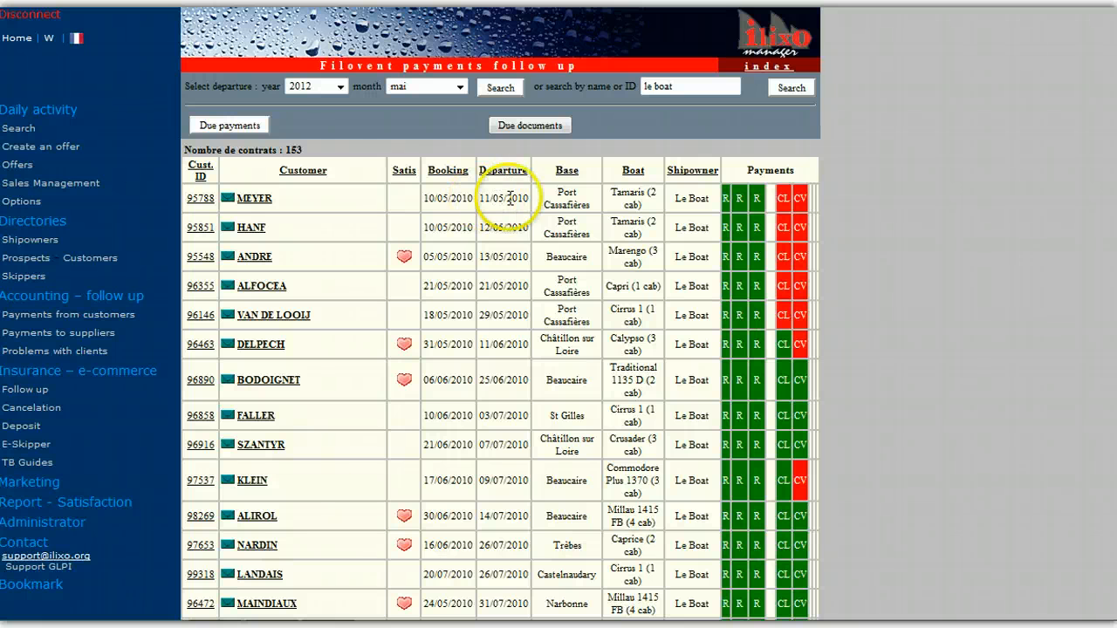
{"action": "double_click", "coordinate": [290, 150]}
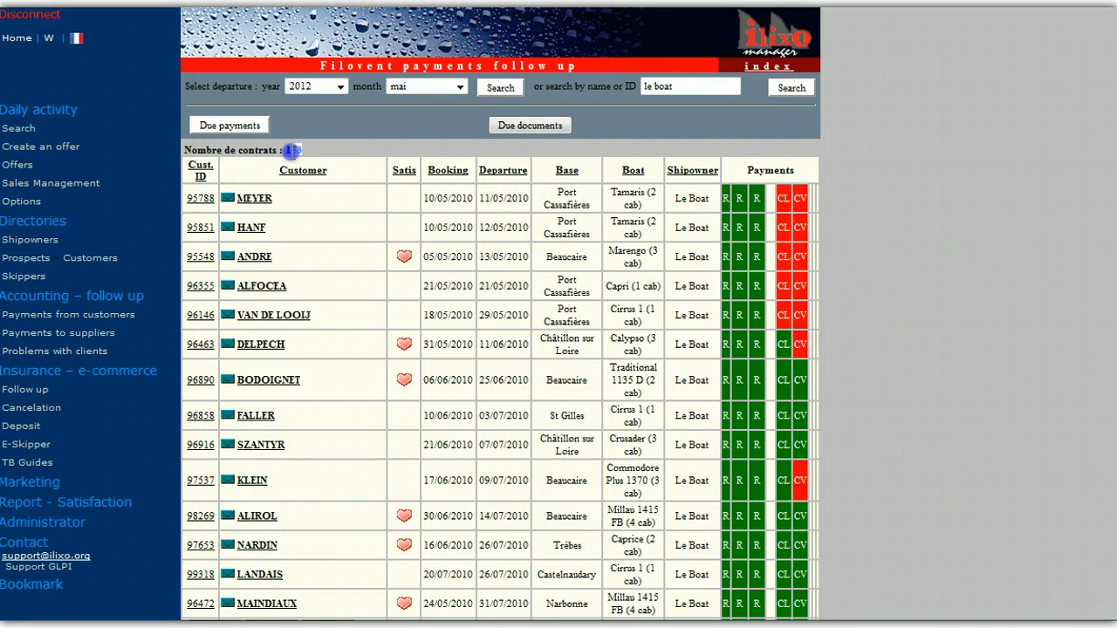
{"action": "left_click", "coordinate": [510, 231]}
{"action": "scroll", "coordinate": [443, 242], "scroll_direction": "down", "scroll_amount": 5}
{"action": "scroll", "coordinate": [419, 209], "scroll_direction": "up", "scroll_amount": 5}
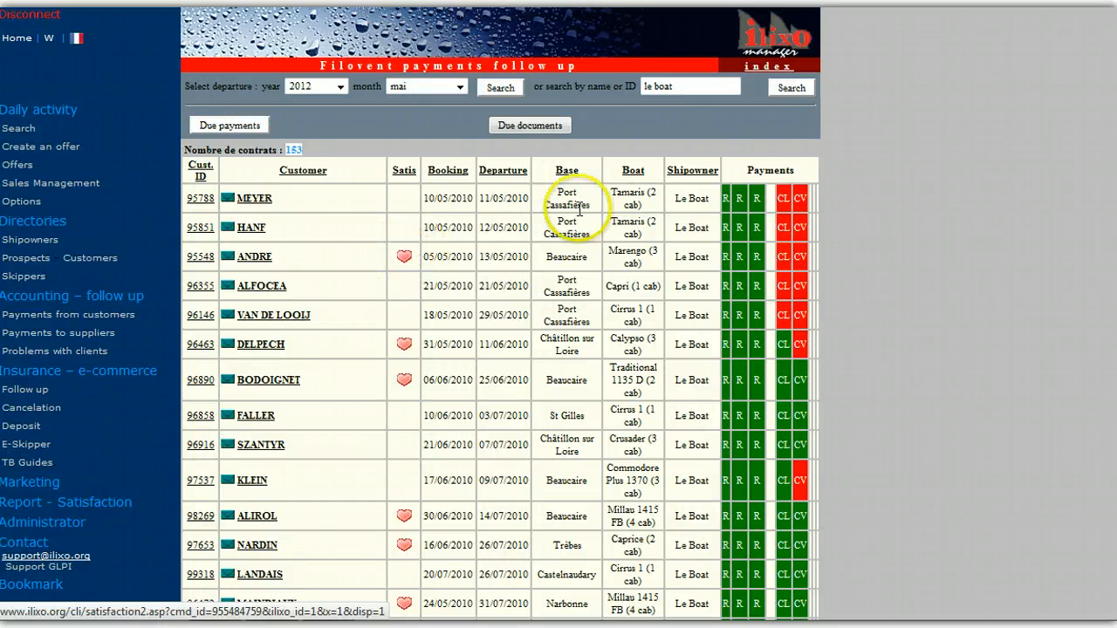
Replace the search term with a customer's last name and search the contracts for it
{"action": "left_click", "coordinate": [691, 88]}
{"action": "left_click_drag", "start_coordinate": [691, 87], "coordinate": [637, 87]}
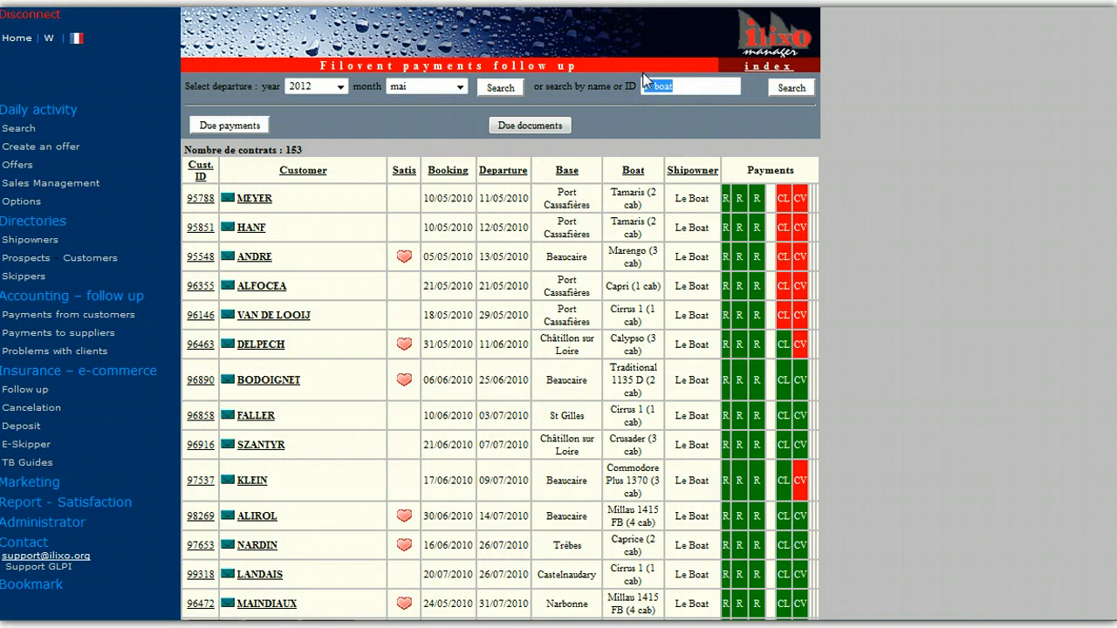
{"action": "type", "text": "brunet"}
{"action": "left_click", "coordinate": [718, 102]}
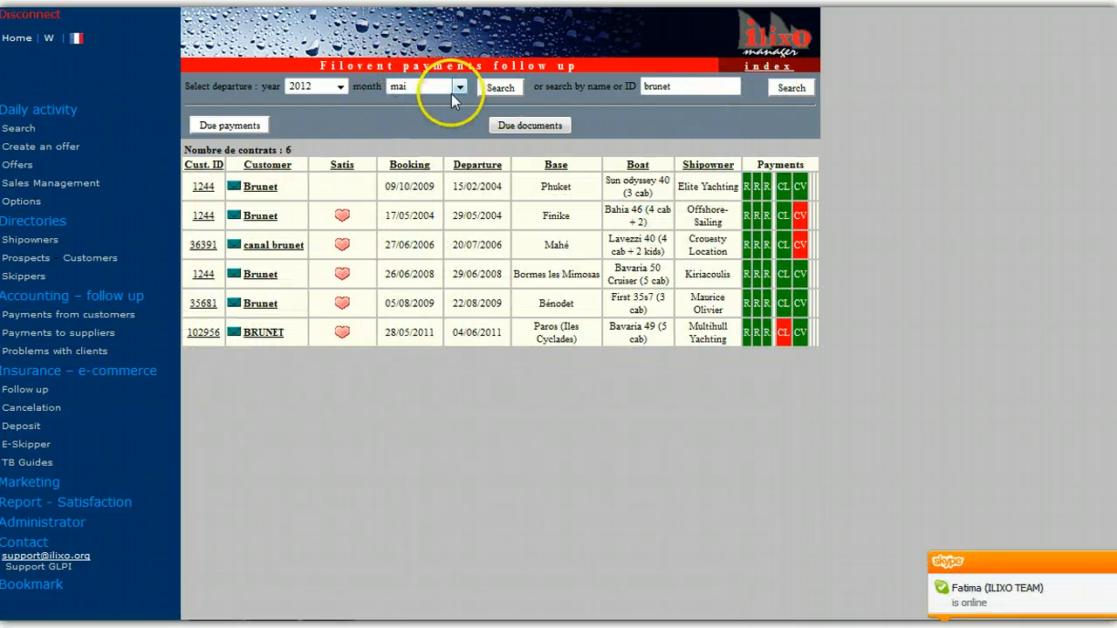
{"action": "left_click", "coordinate": [665, 87]}
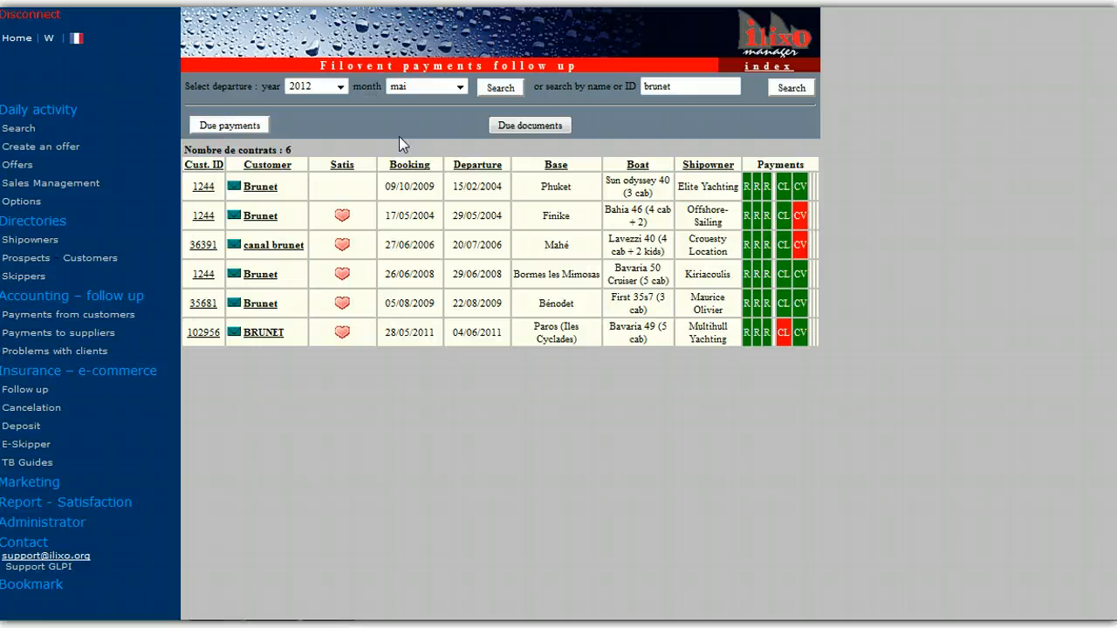
{"action": "left_click", "coordinate": [229, 126]}
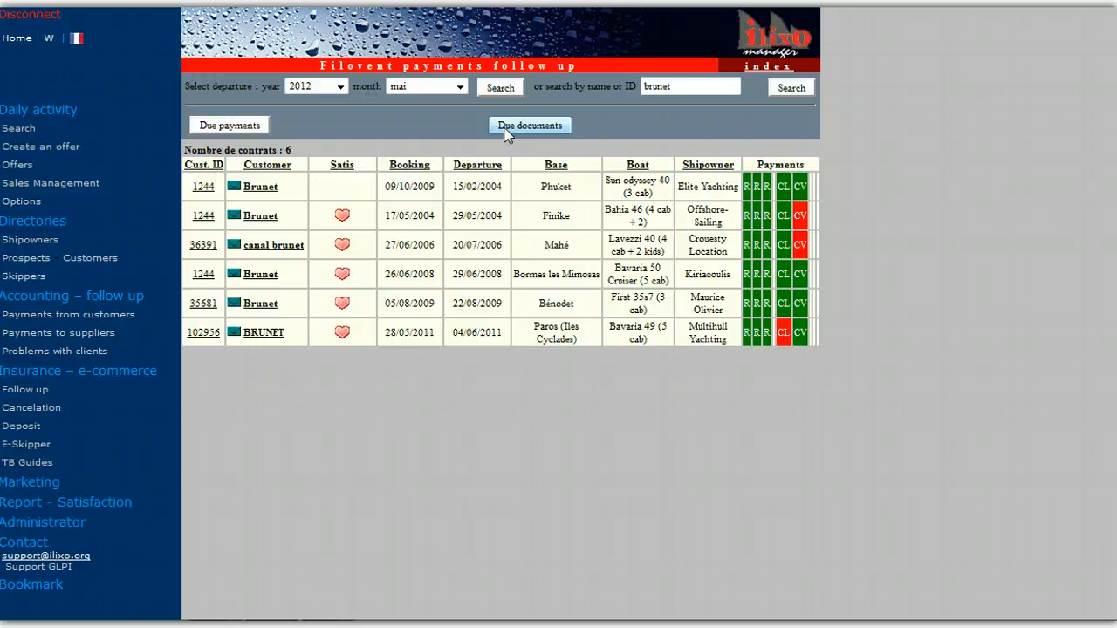
{"action": "left_click", "coordinate": [225, 608]}
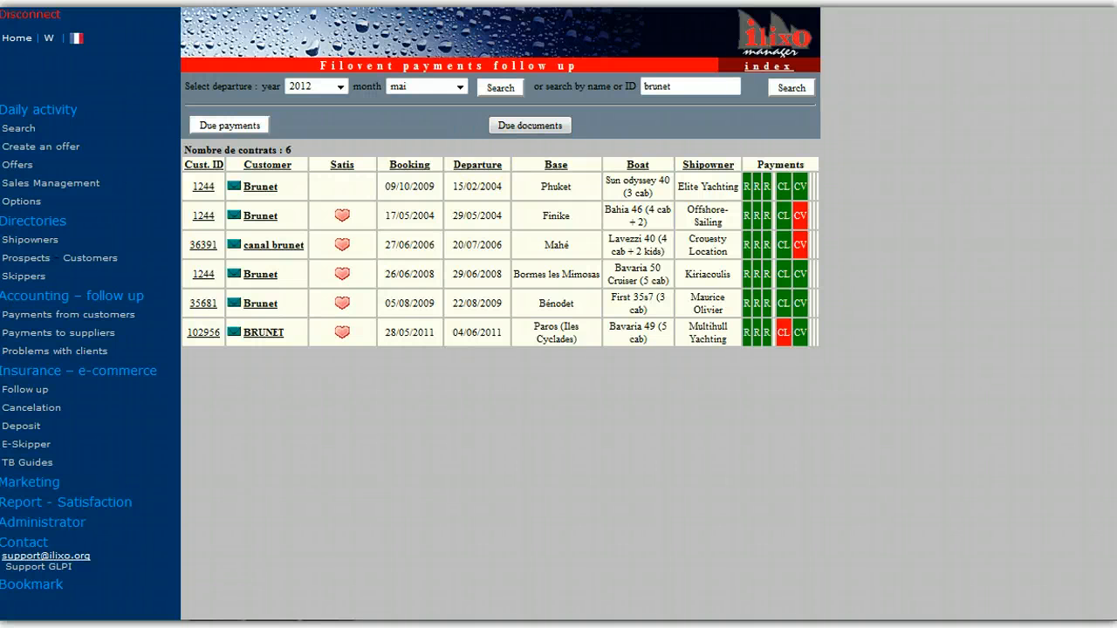